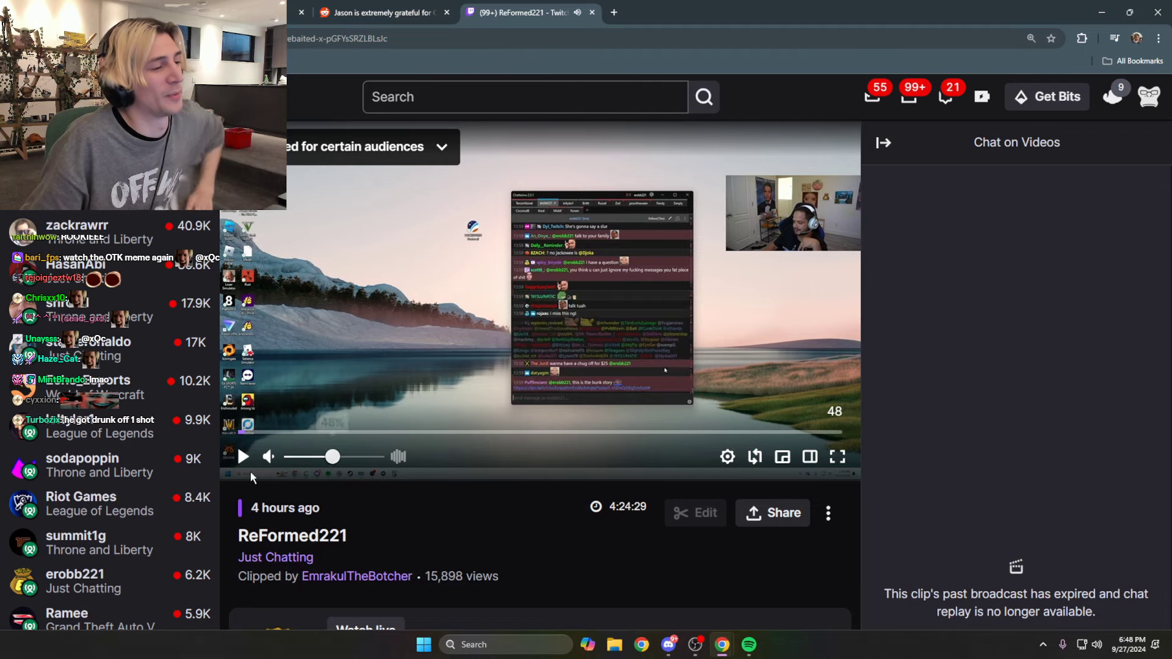
# Resume the drinking-talk clip and switch it to full screen
pyautogui.click(243, 456)
pyautogui.click(837, 456)
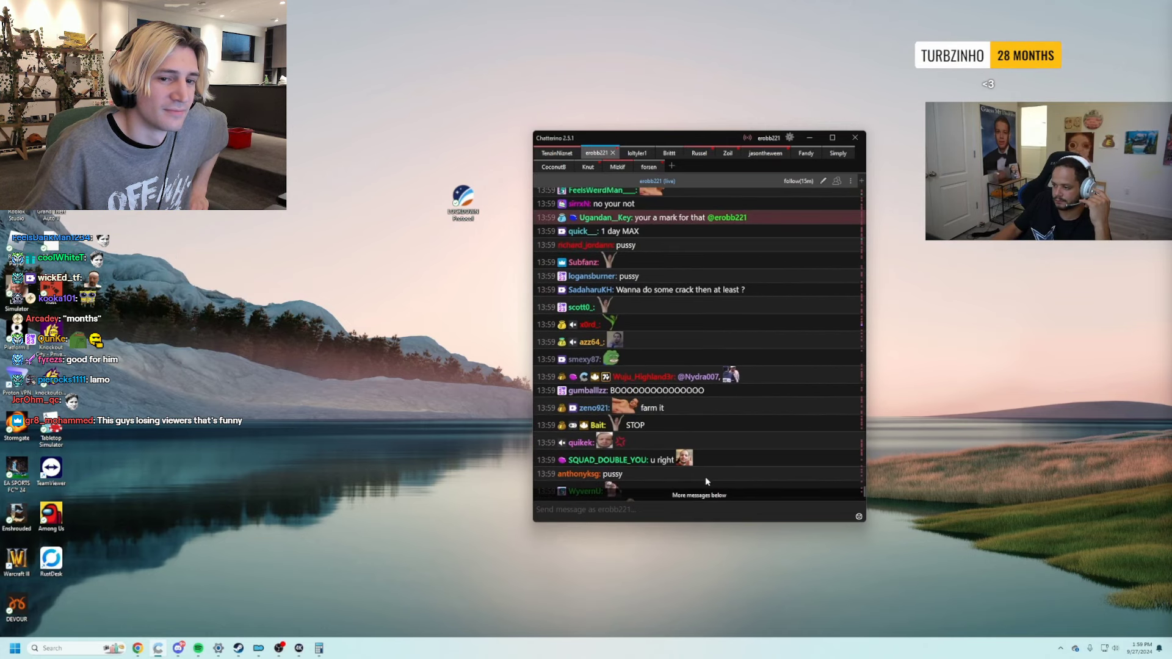
pyautogui.scroll(2, 704, 477)
pyautogui.scroll(2, 704, 477)
pyautogui.scroll(-5, 704, 477)
pyautogui.scroll(-2, 705, 477)
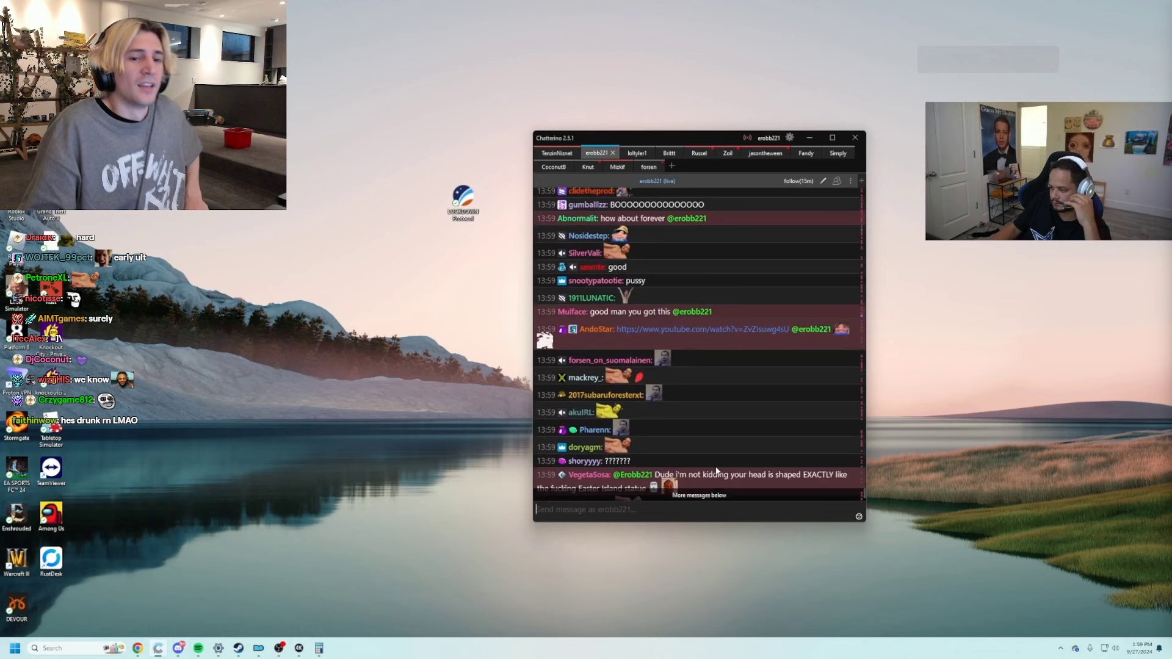
# Pause and resume the clip while watching, then exit full screen
pyautogui.click(22, 635)
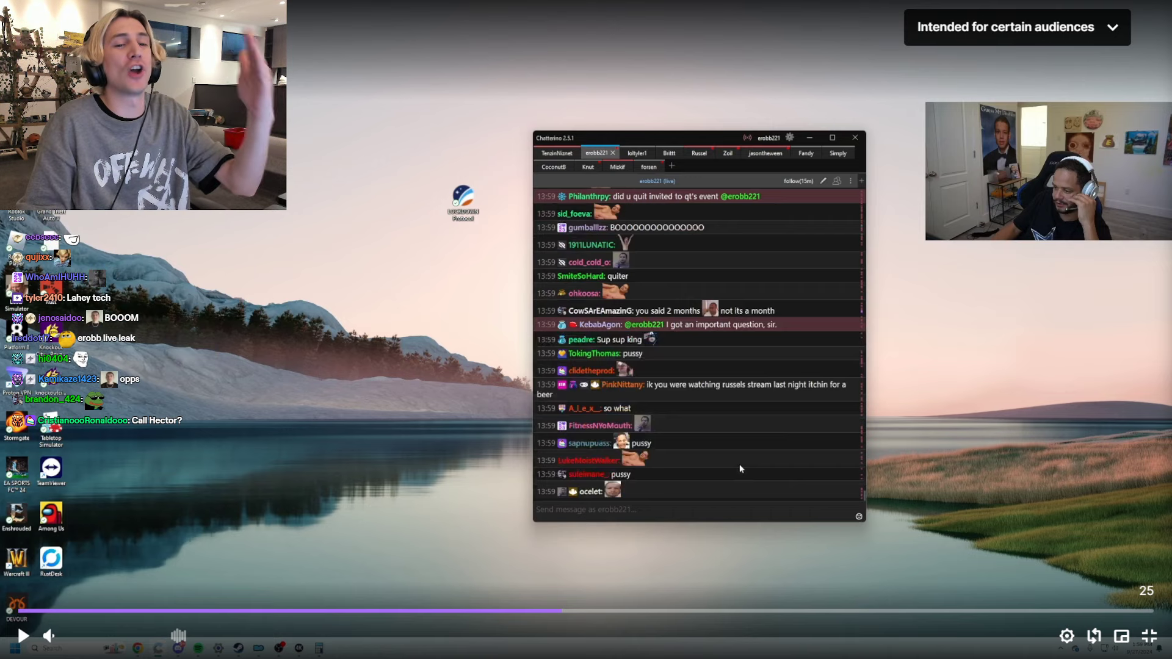
pyautogui.click(790, 418)
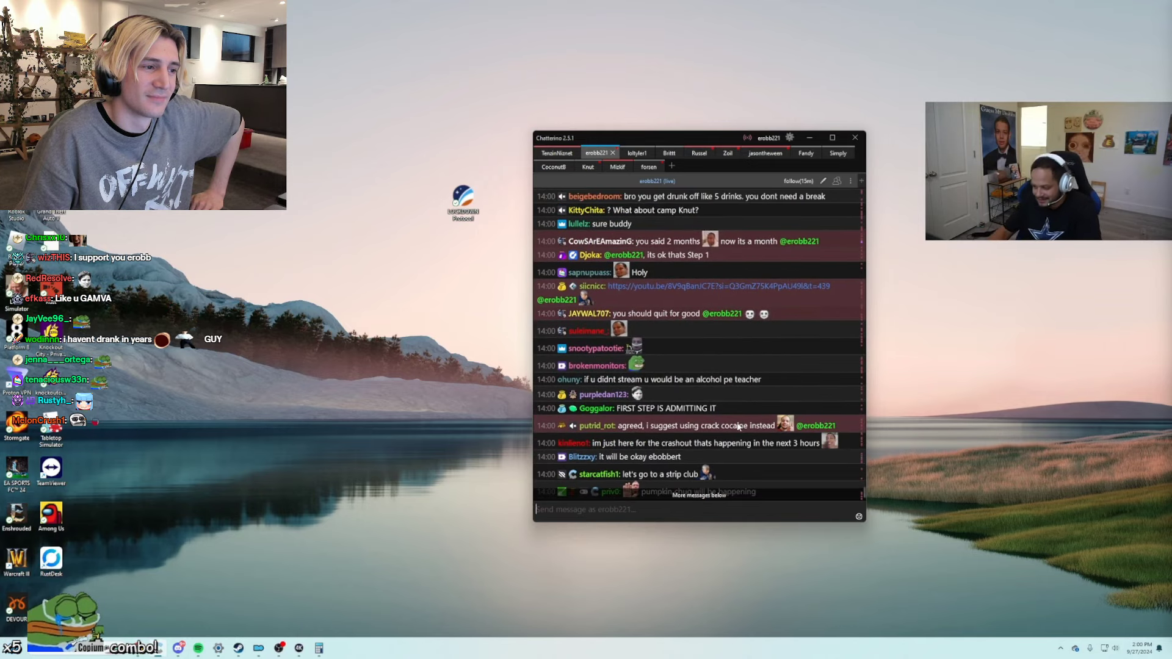
pyautogui.click(677, 490)
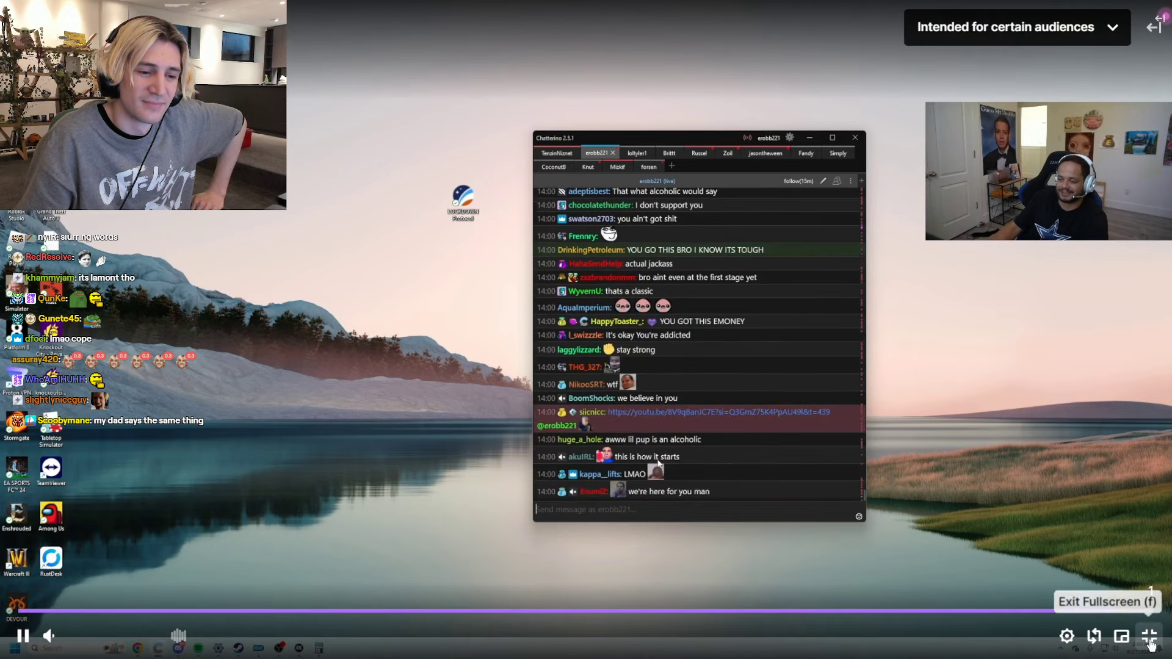
pyautogui.click(1138, 634)
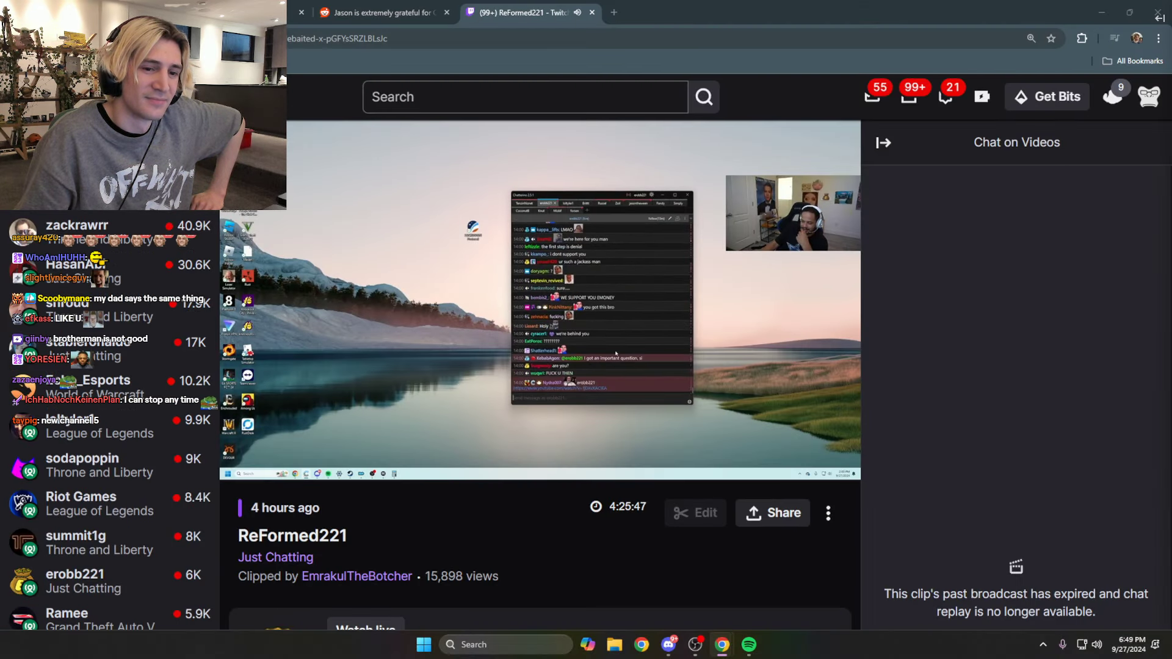
# Close the Twitch tab and read the Reddit comments, highlighting the crying comment
pyautogui.click(591, 12)
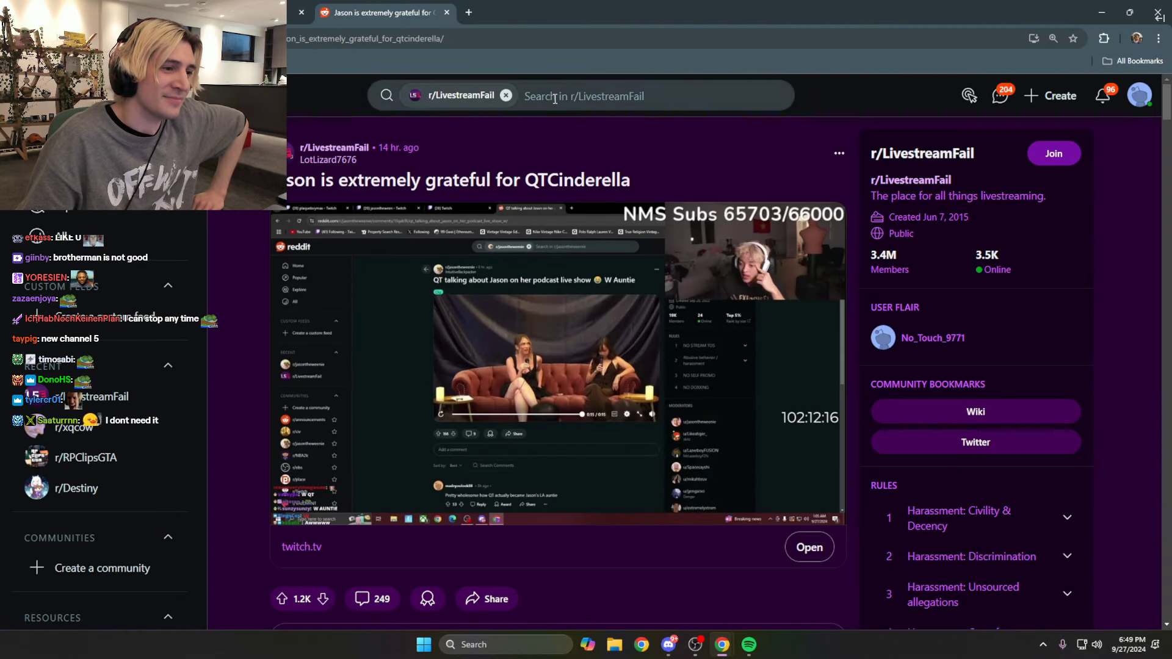
pyautogui.scroll(-3, 541, 277)
pyautogui.scroll(-1, 543, 322)
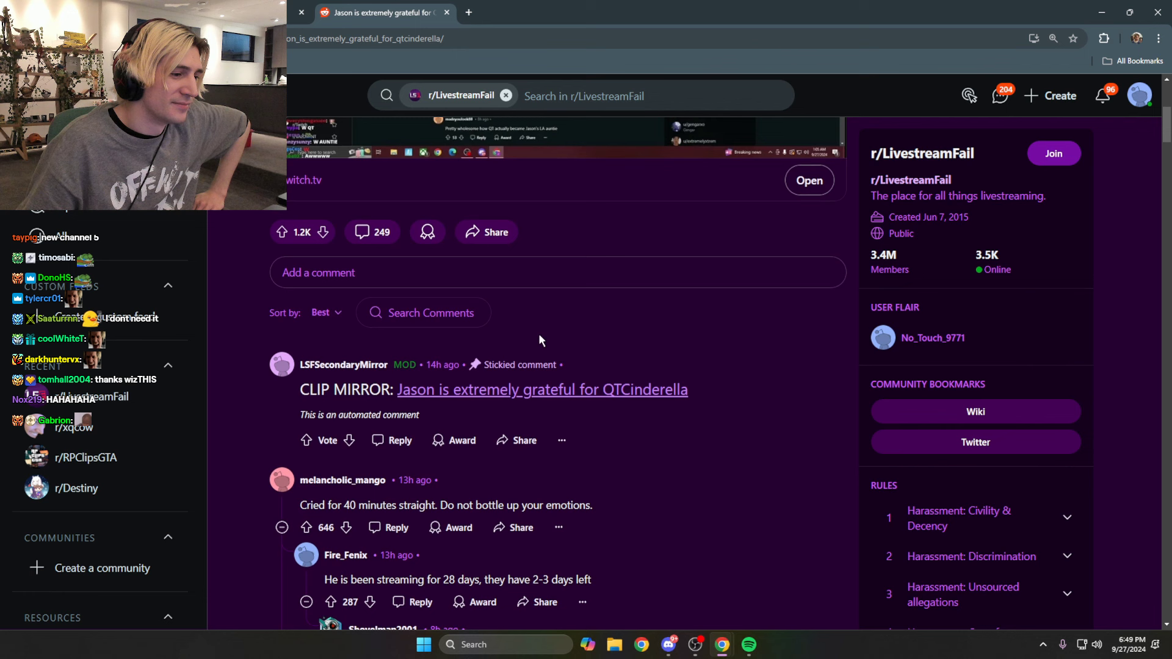
pyautogui.scroll(-1, 539, 340)
pyautogui.moveTo(299, 447); pyautogui.dragTo(467, 449)
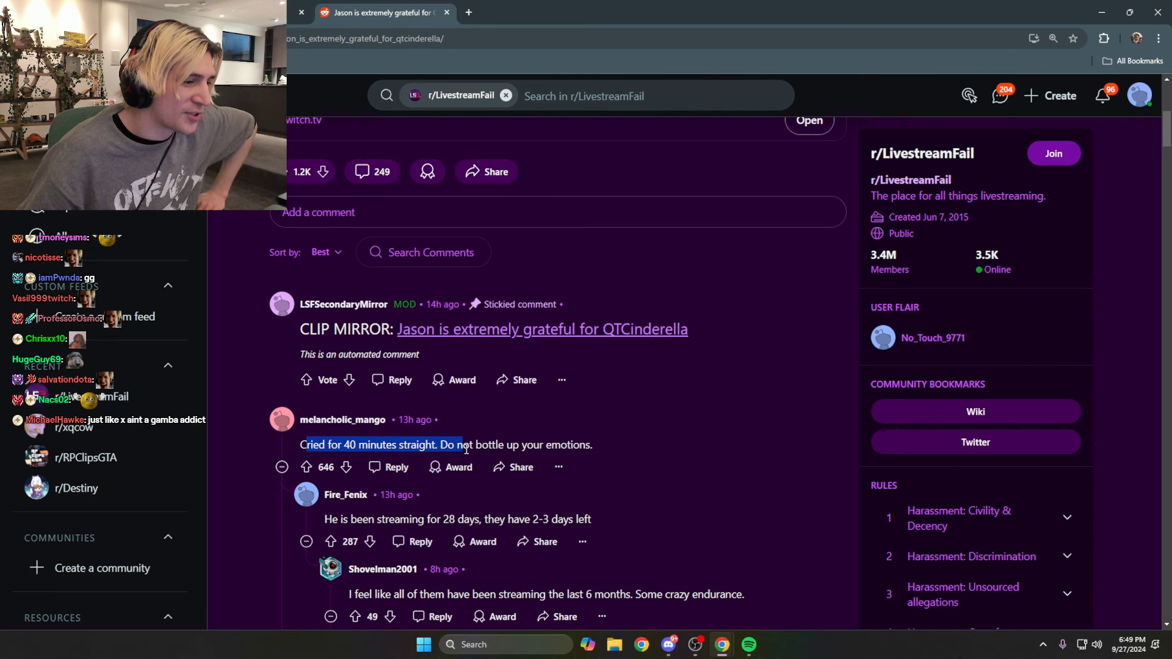
pyautogui.scroll(-2, 486, 520)
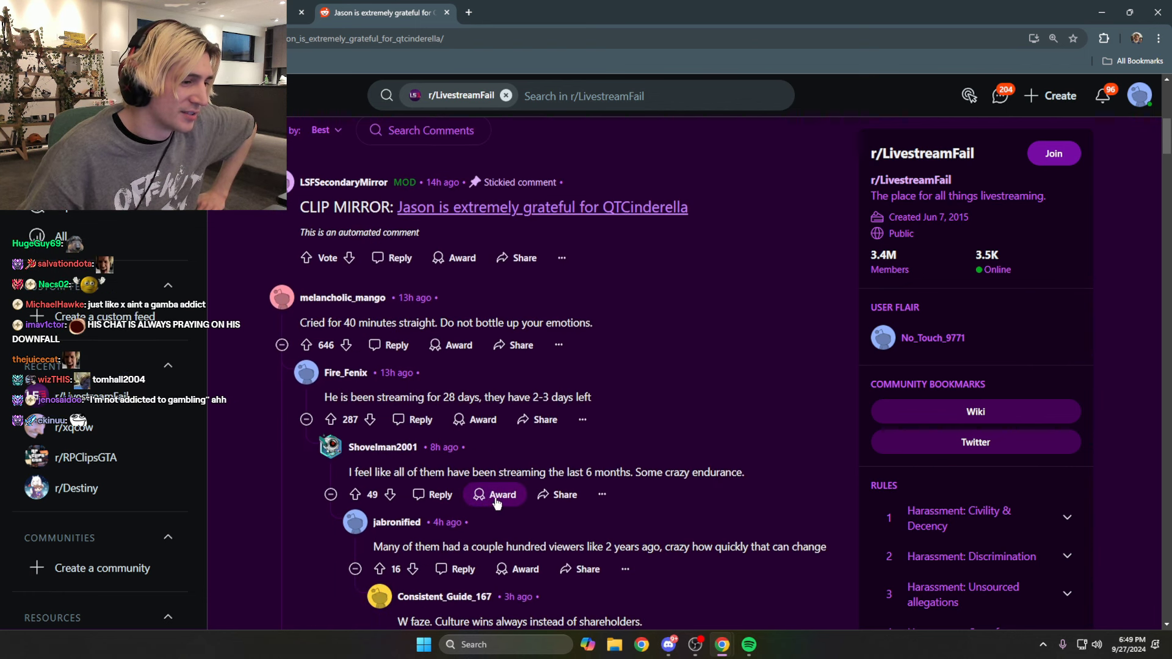
pyautogui.scroll(-2, 498, 495)
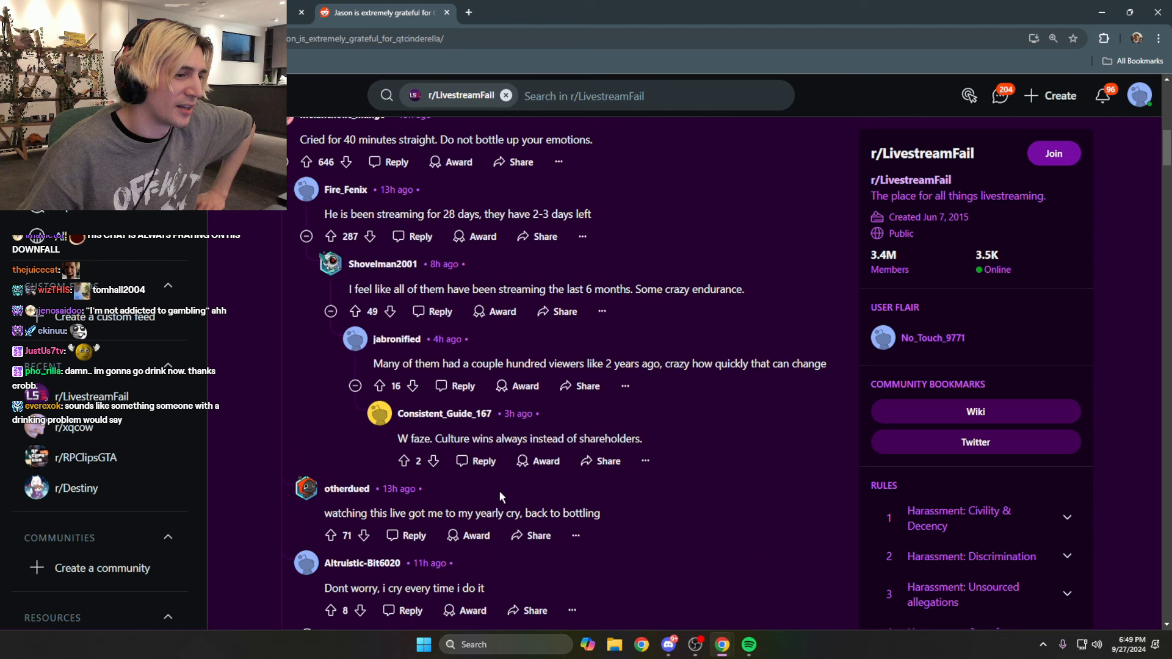
pyautogui.scroll(-2, 500, 491)
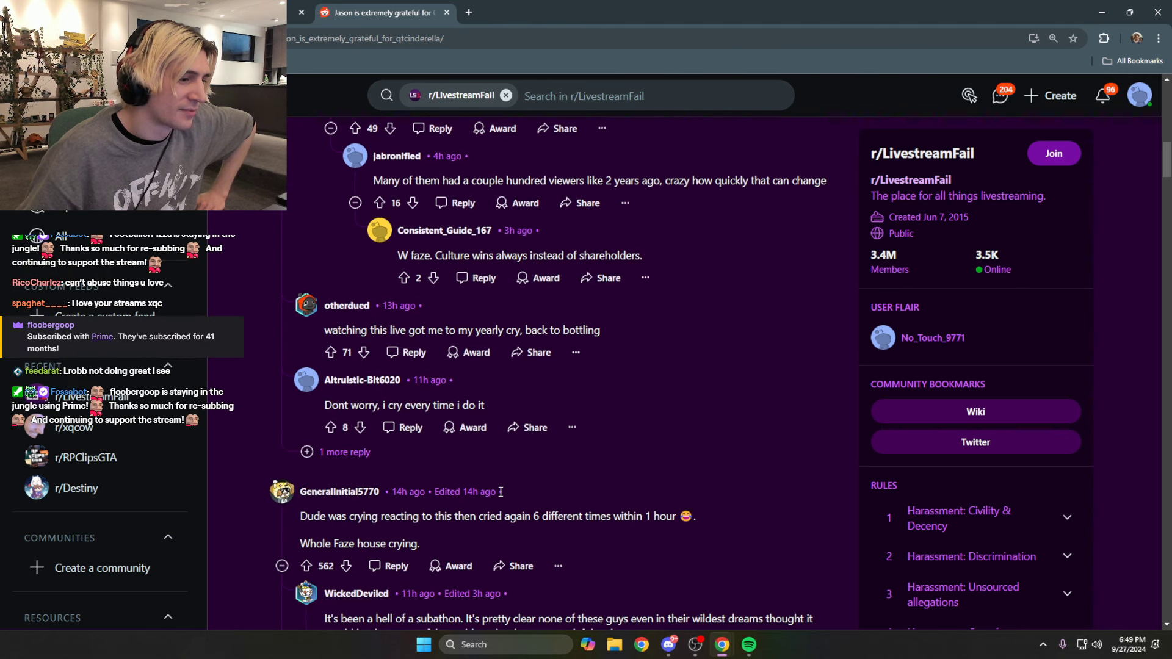
pyautogui.hotkey('ctrl', 's')
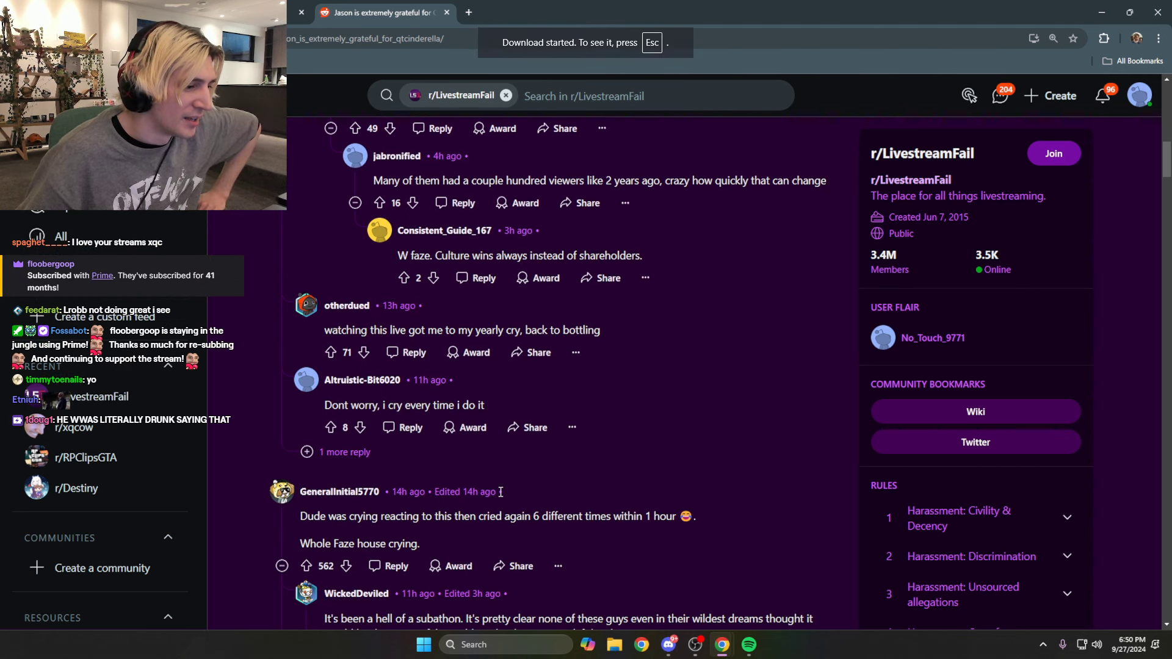
pyautogui.moveTo(341, 516); pyautogui.dragTo(450, 516)
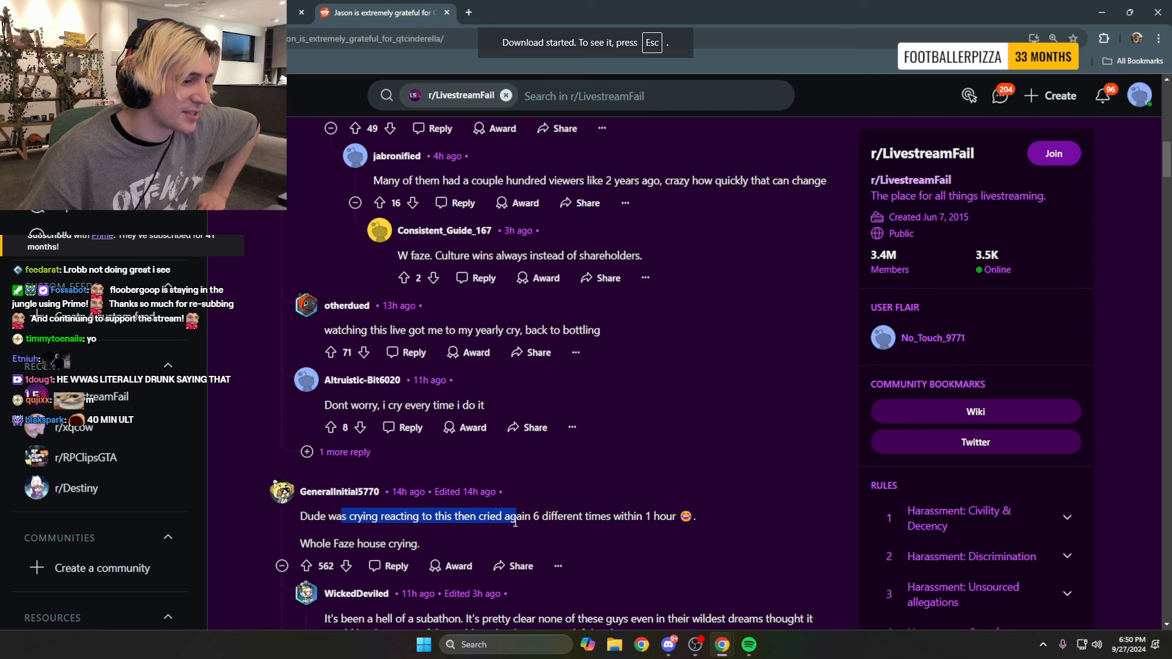
pyautogui.click(713, 545)
pyautogui.scroll(-2, 714, 545)
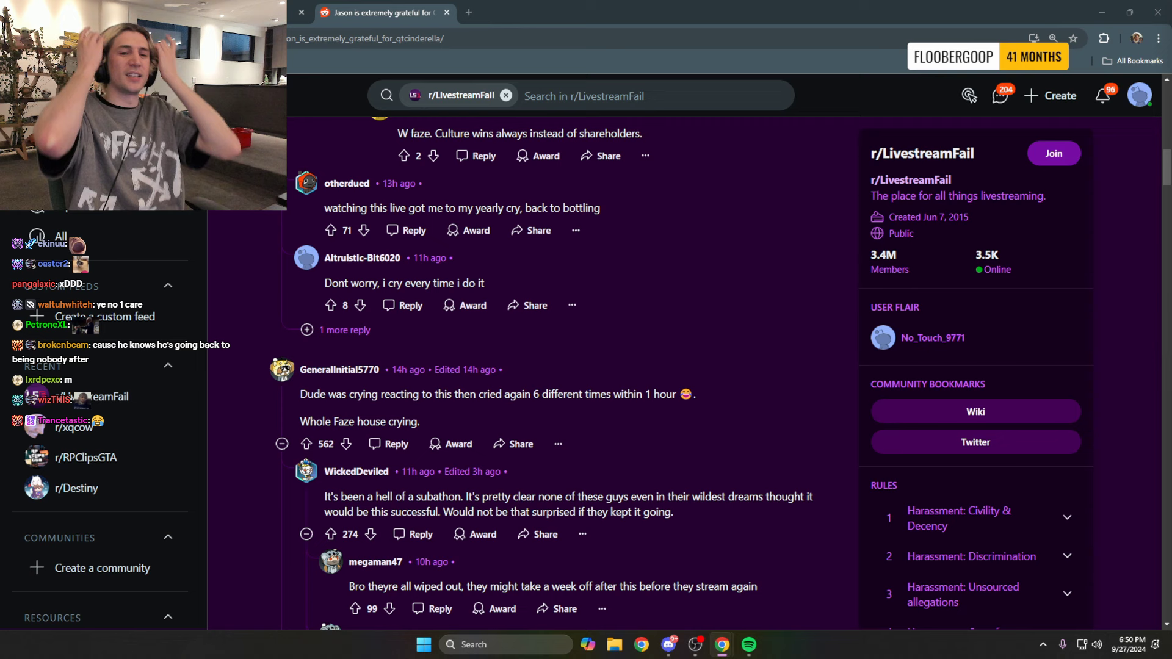
pyautogui.scroll(-2, 667, 418)
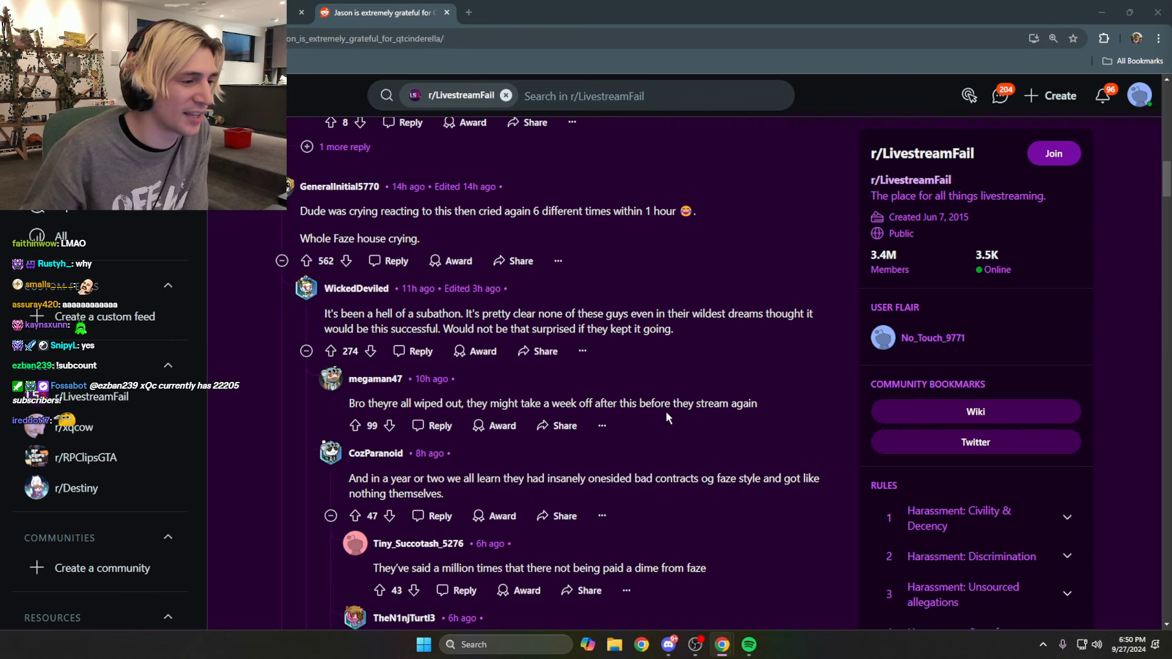
pyautogui.scroll(-1, 516, 311)
pyautogui.scroll(-1, 558, 311)
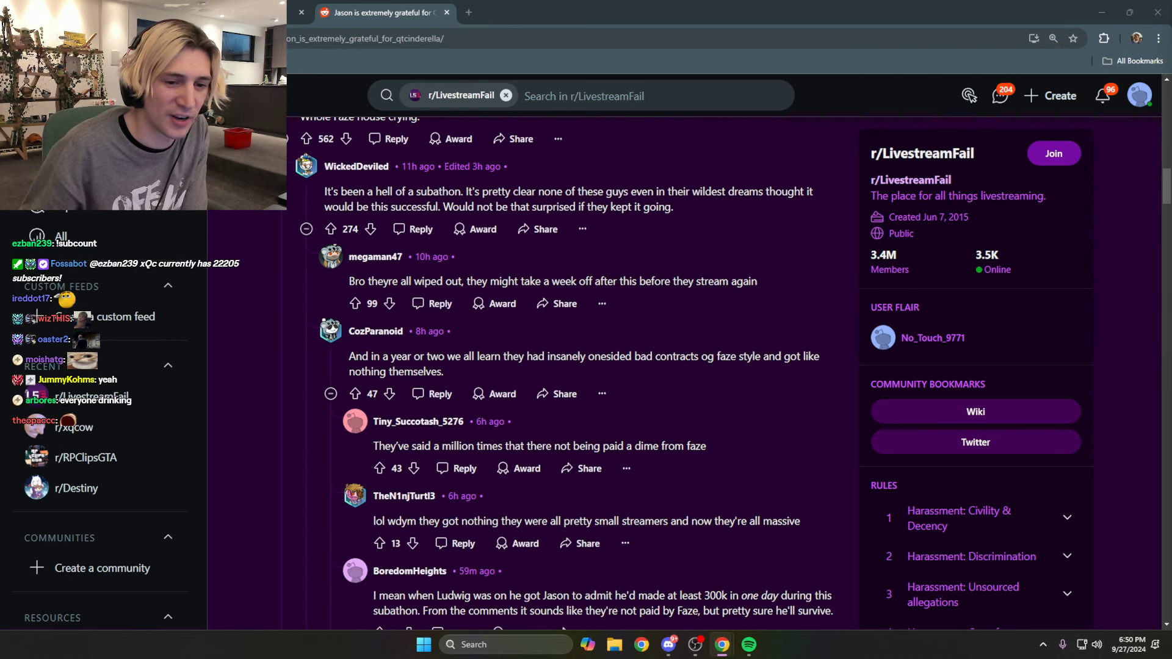